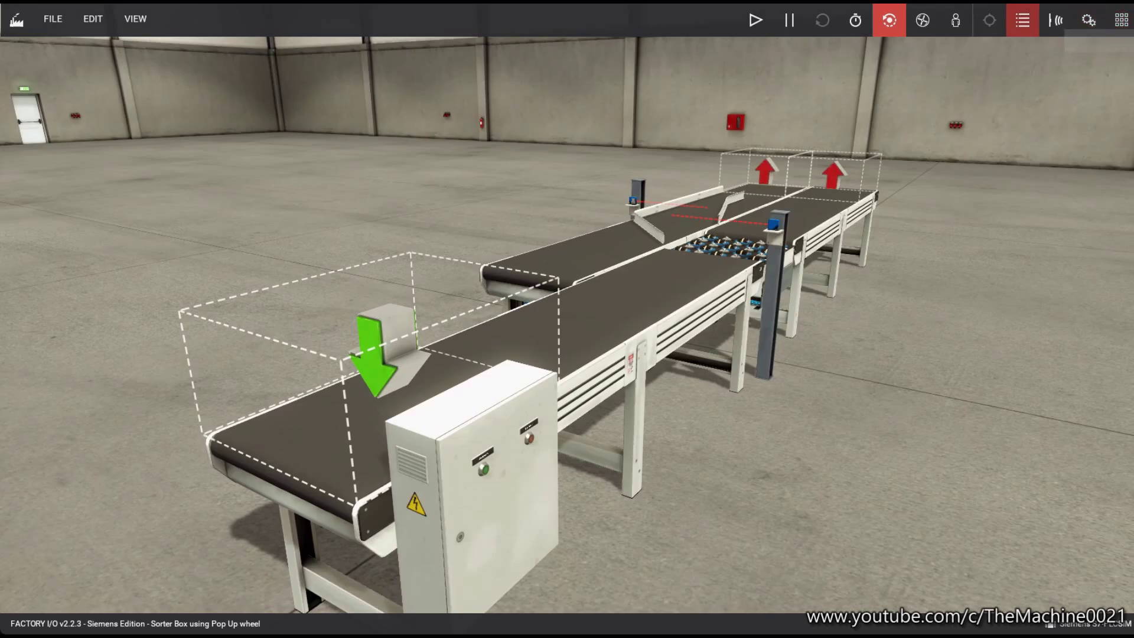
Show sensor labels and watch Start Button 1, Stop Button 1 and Diffuse Sensors 1 and 2.
click(1022, 20)
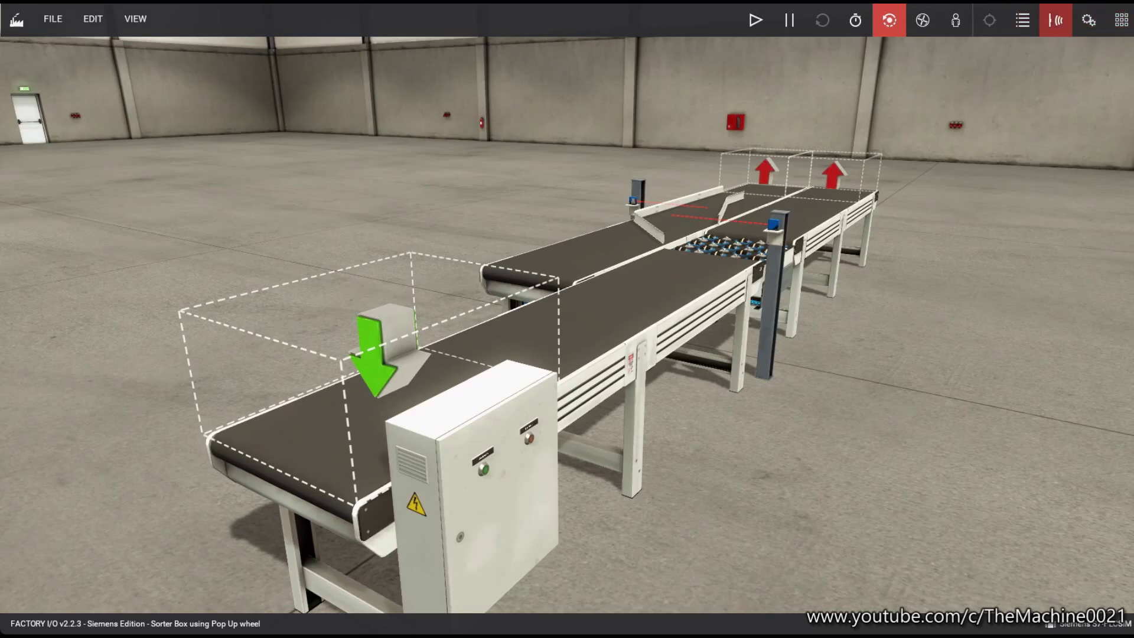
click(1055, 20)
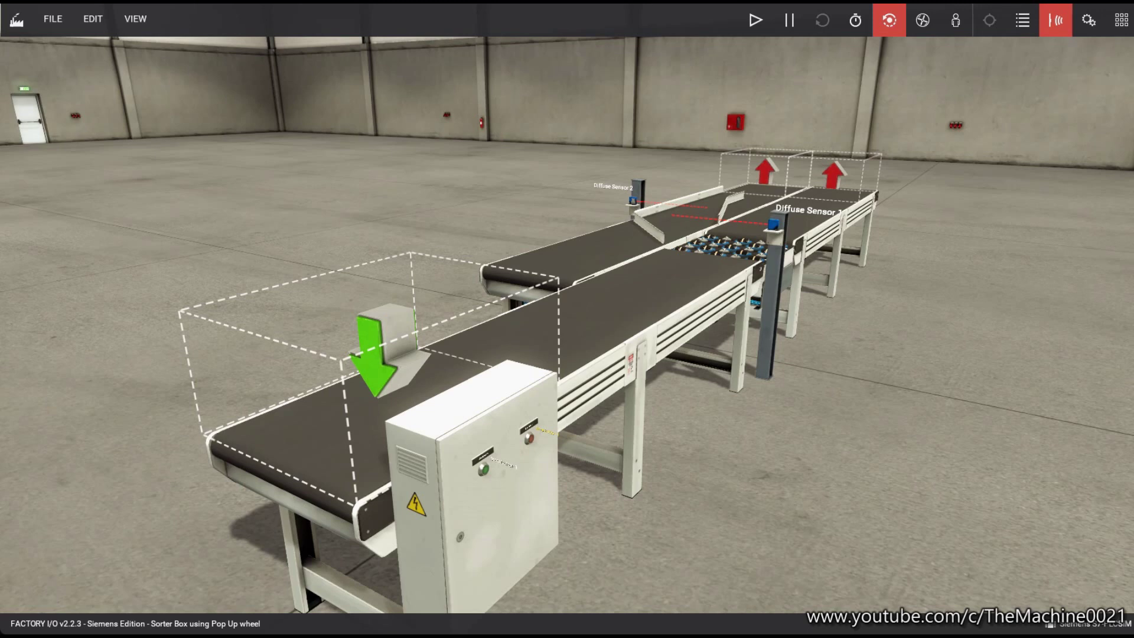
click(503, 464)
click(549, 432)
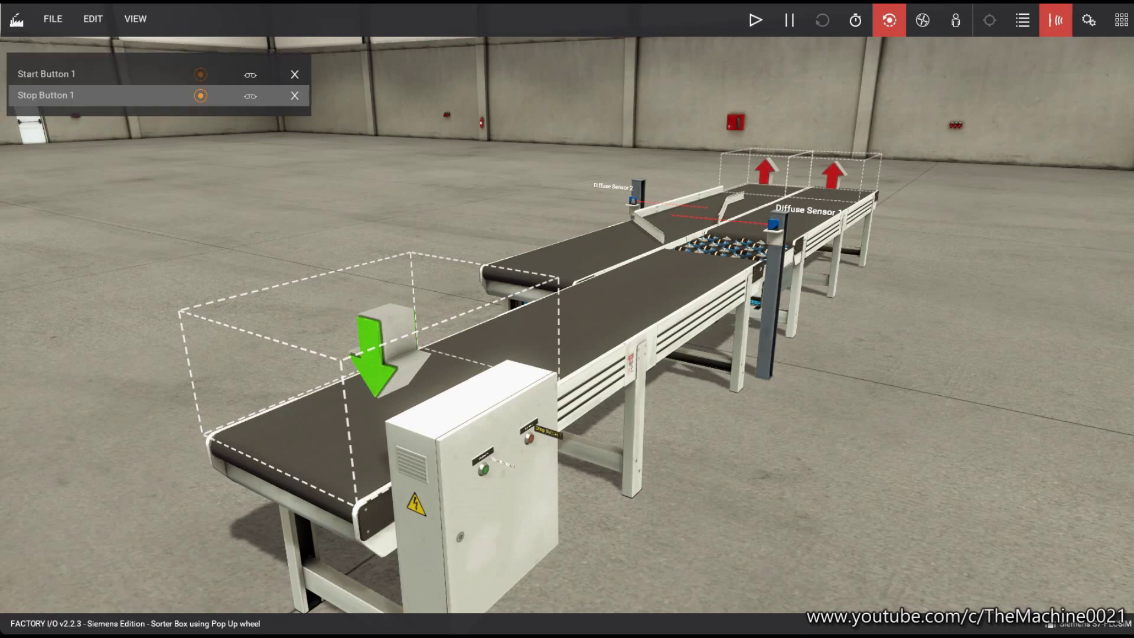
click(808, 211)
click(615, 186)
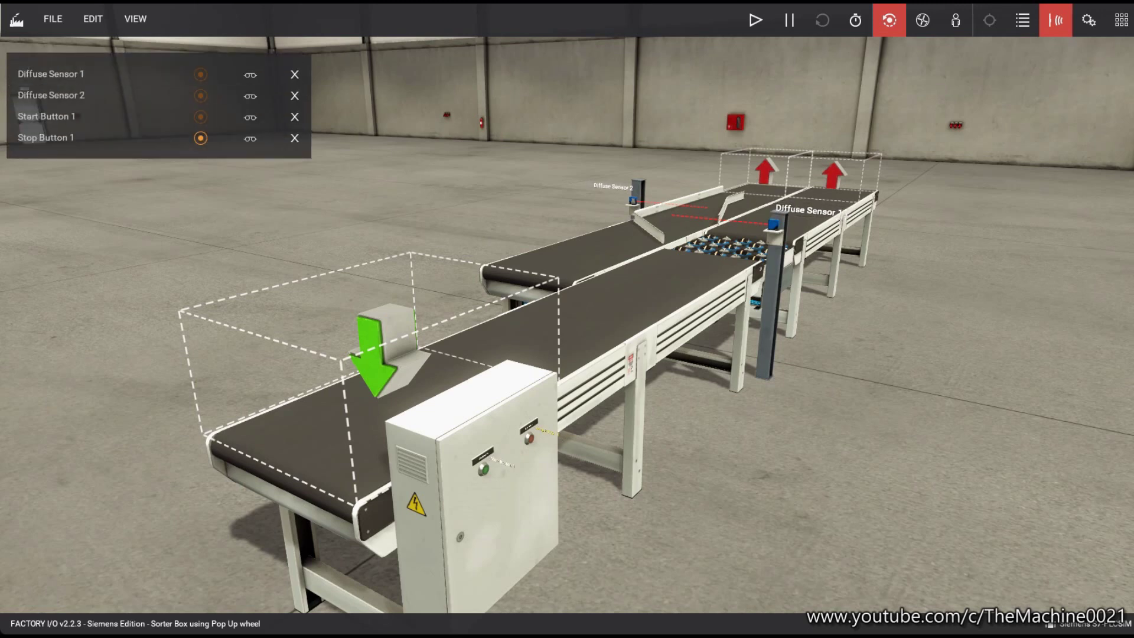
Show actuator labels and watch both 4 m belt conveyors and Belt Conveyor (6m) 1 (V).
click(1089, 20)
click(590, 277)
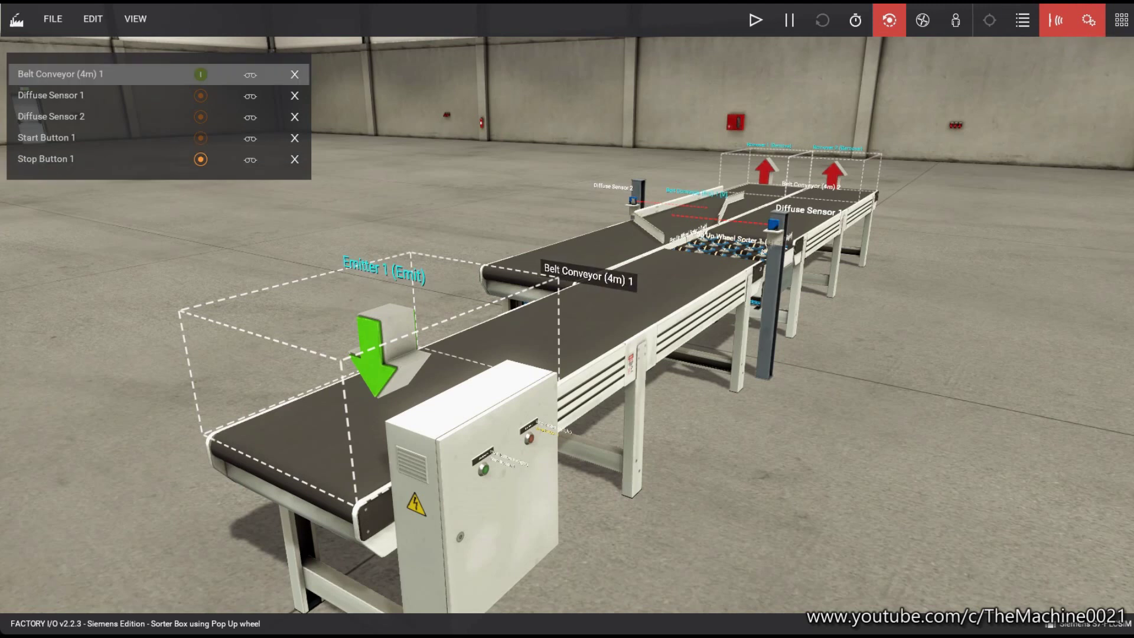
click(814, 186)
click(267, 461)
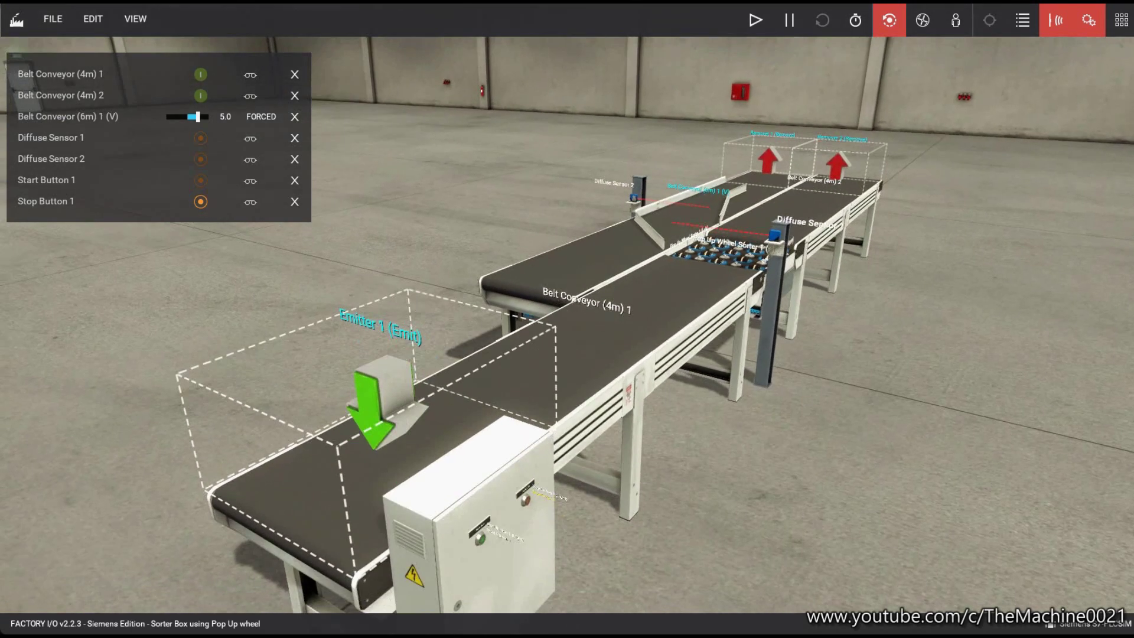
middle_drag(567, 354, 673, 354)
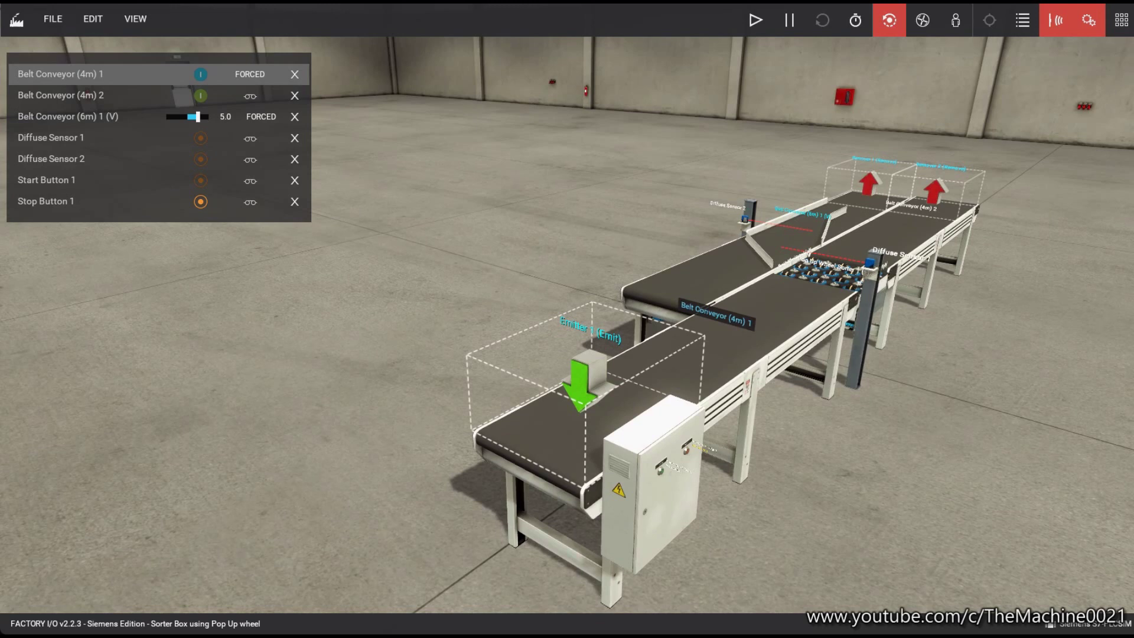
Start the simulation and force Belt Conveyor (4m) 1 on.
click(755, 20)
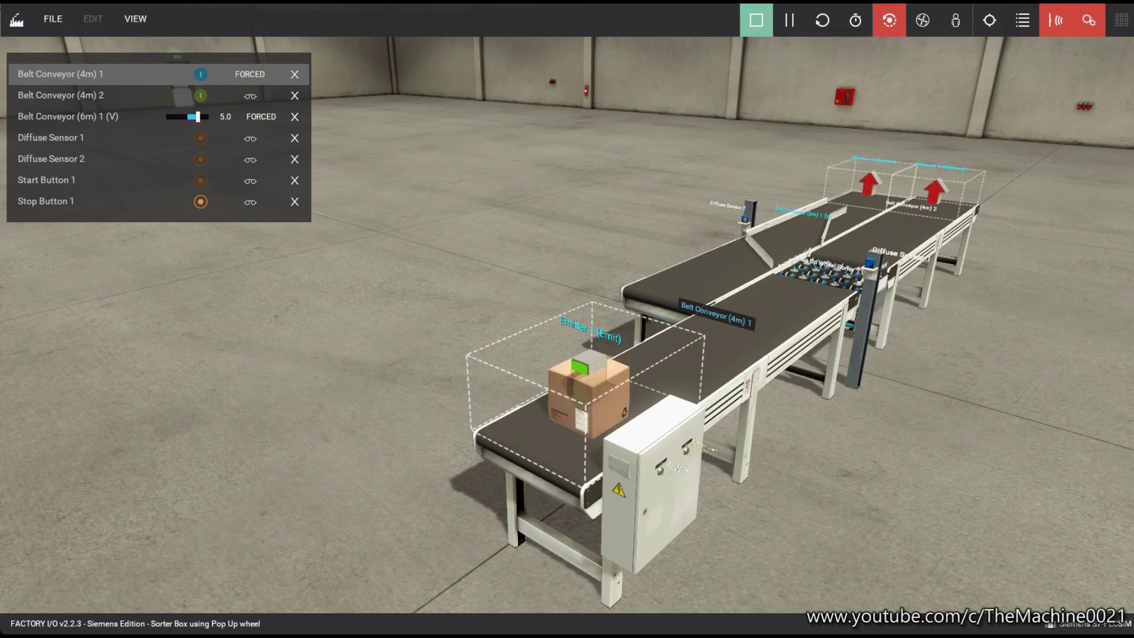
click(201, 73)
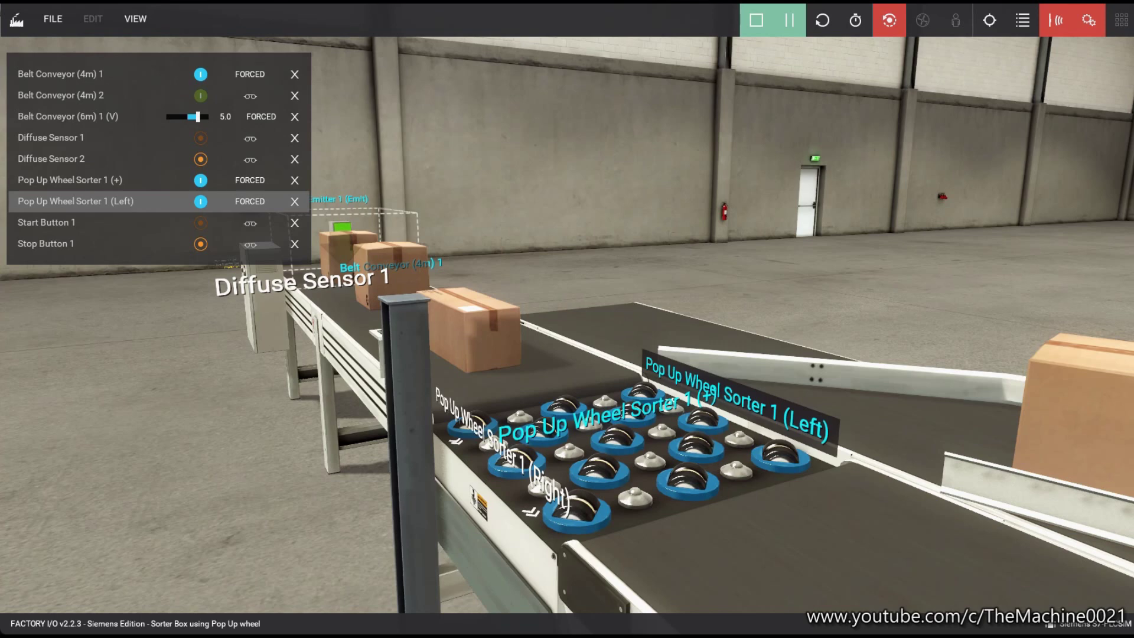
Swing the camera back toward the sorter and boxes, then resume the paused simulation.
right_drag(621, 354, 443, 355)
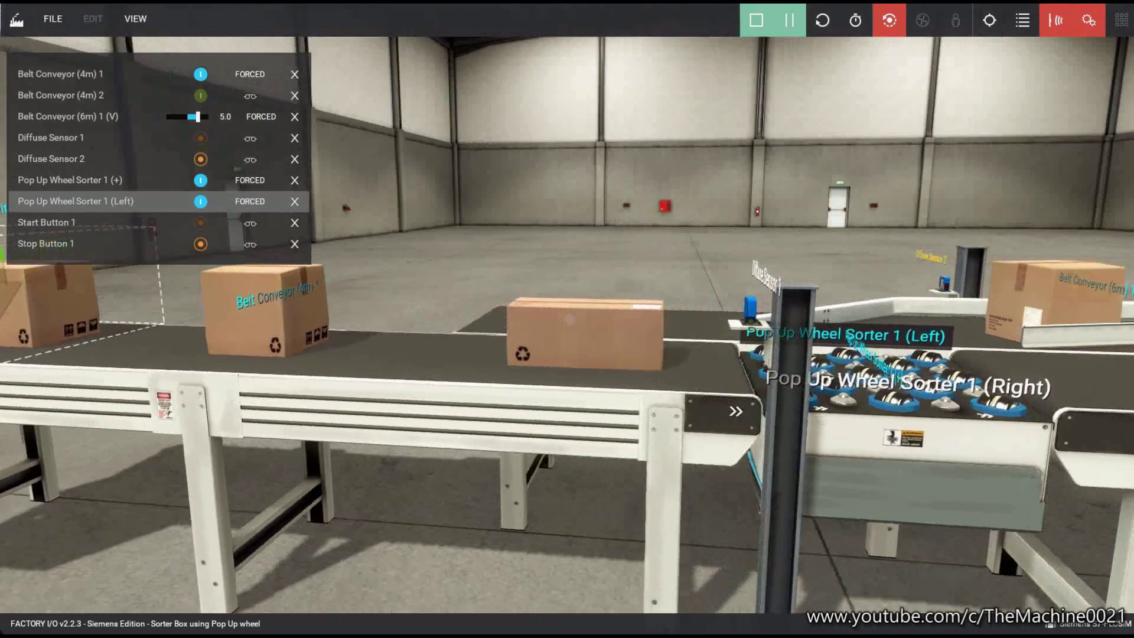
right_drag(569, 320, 443, 266)
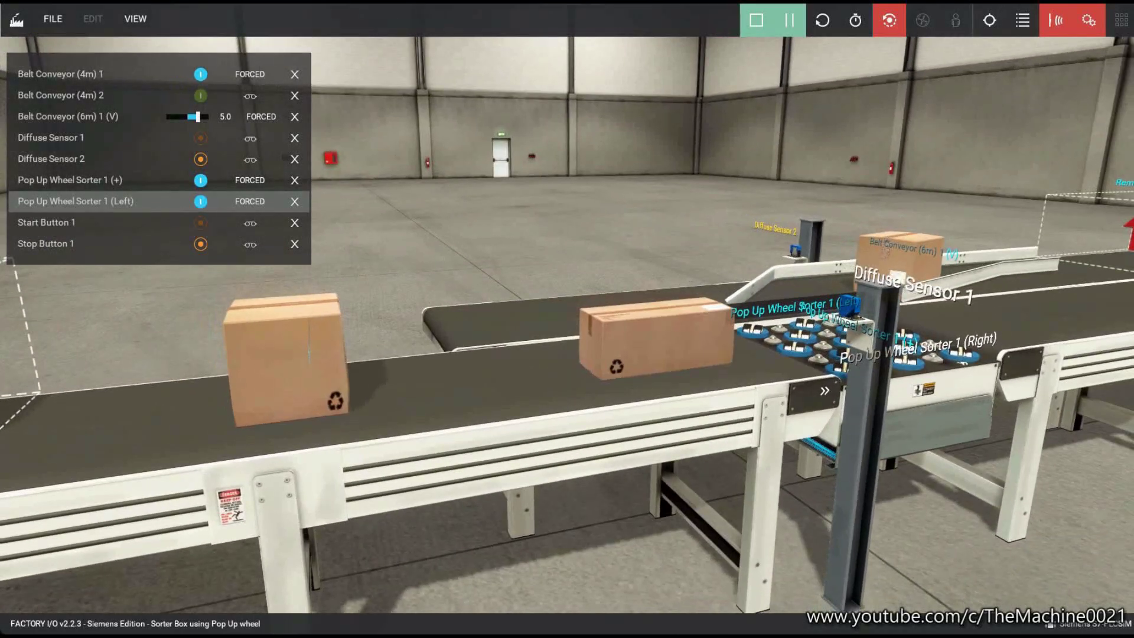
right_drag(570, 319, 496, 293)
scroll(569, 319, up, 3)
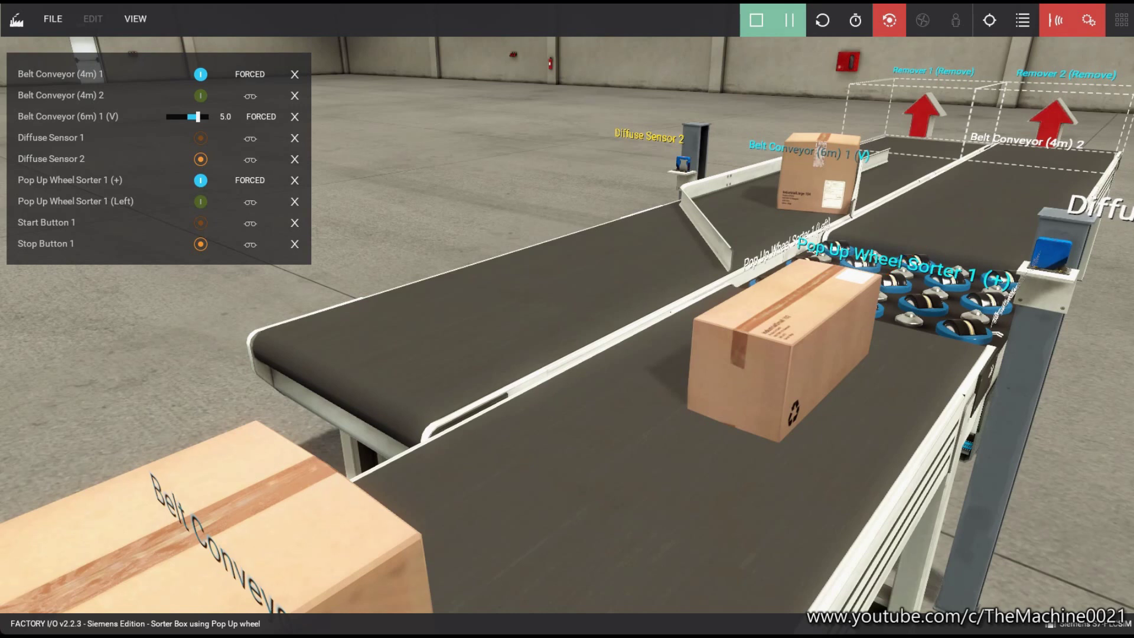
click(789, 20)
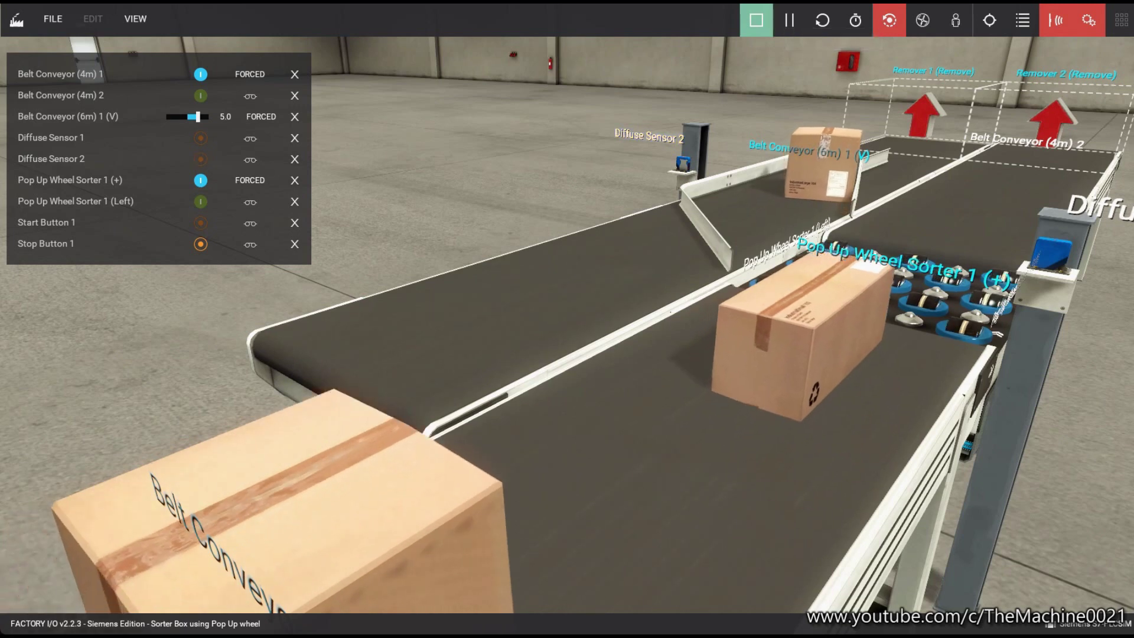